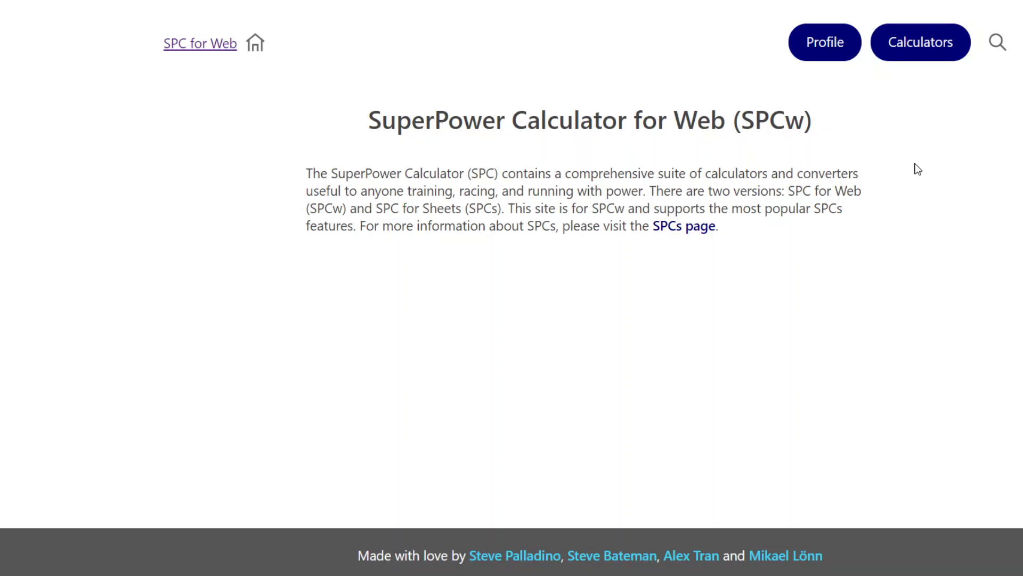
Open the 'Calculate FTP/CP and RWC (W') from a CP test' calculator from the Calculators list.
left_click(913, 53)
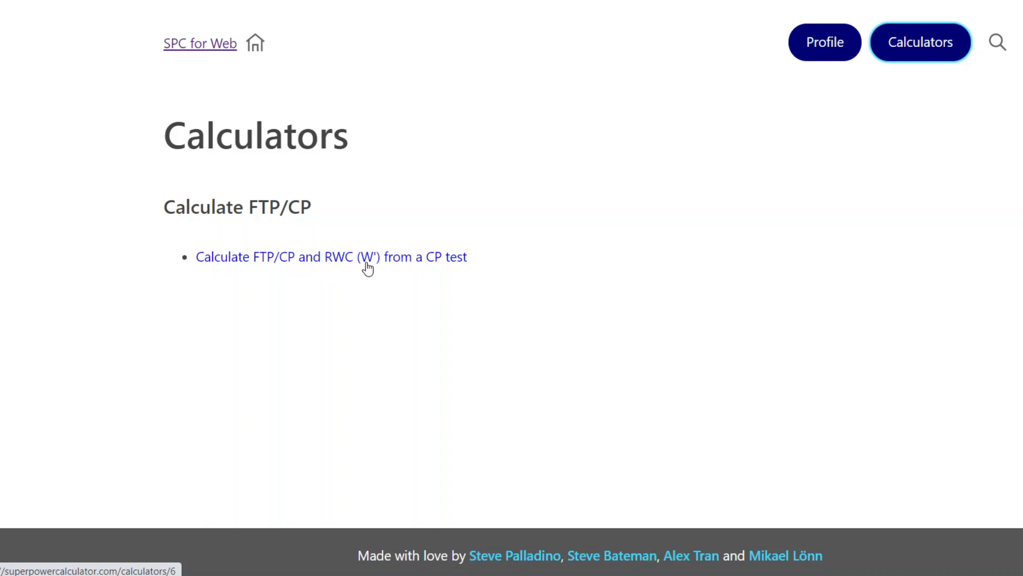
left_click(407, 265)
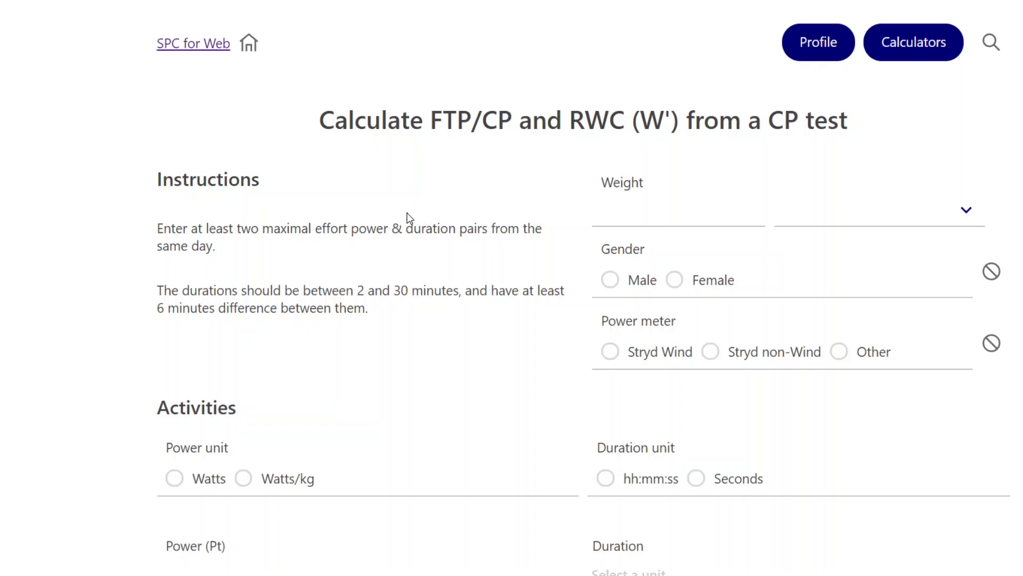
Choose Watts and hh:mm:ss units and enter effort powers of 370 and 320 W.
scroll(409, 217, "down", 5)
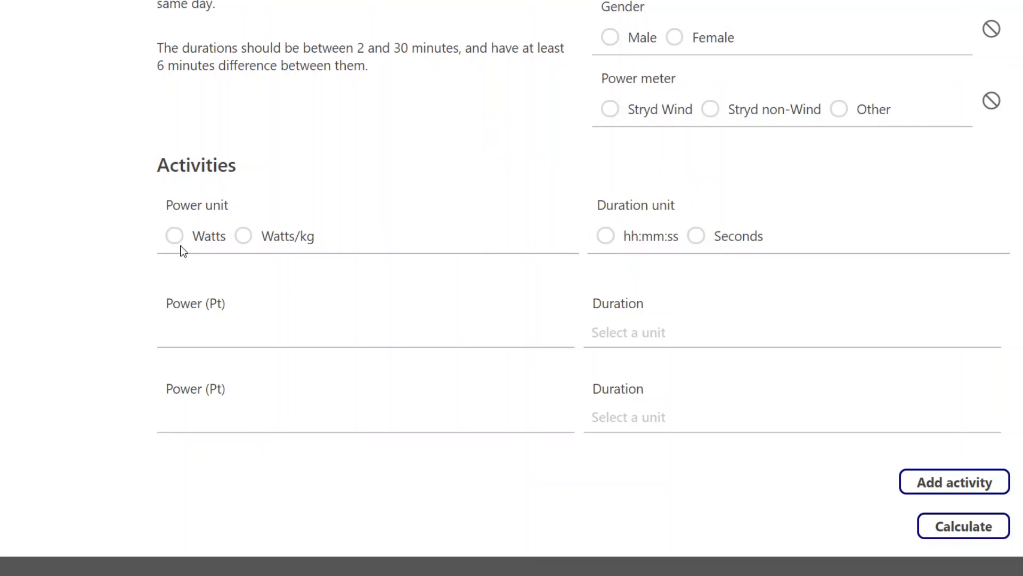
left_click(174, 235)
left_click(606, 235)
left_click(256, 332)
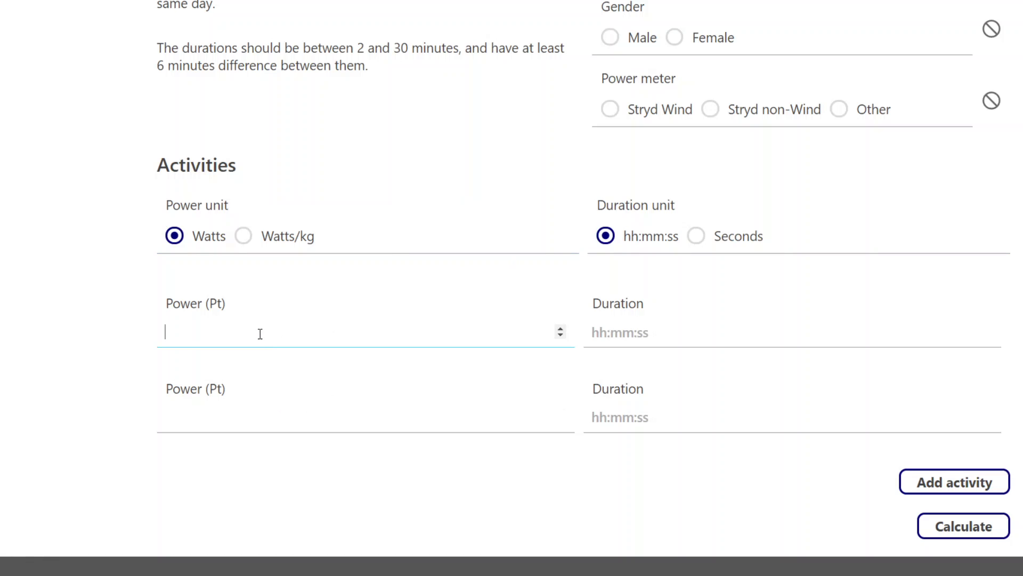
type("370")
left_click(220, 416)
type("320")
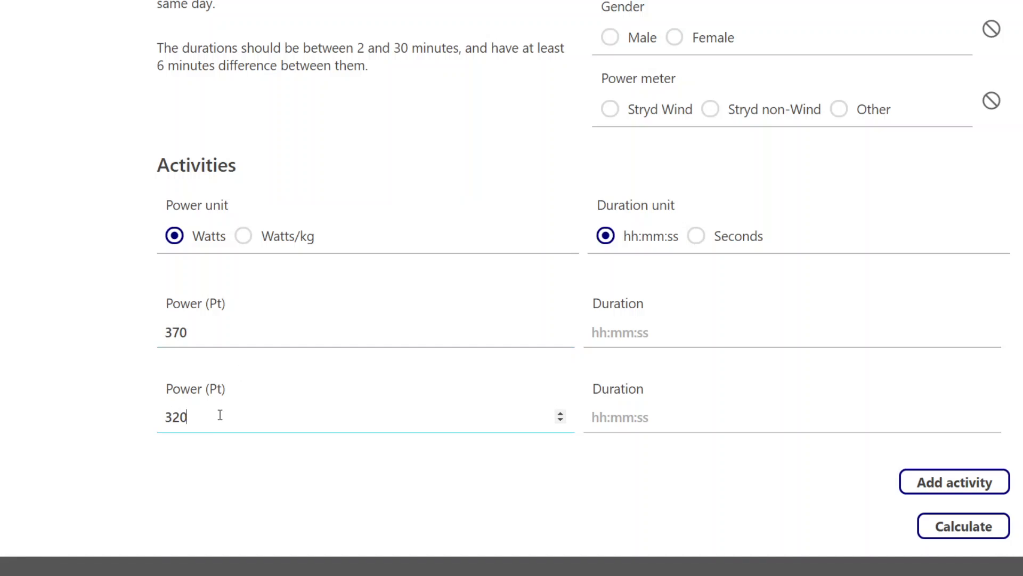
Enter durations of 0:3:00 and 0:10:00 for the two efforts.
left_click(627, 331)
type("0:3:00")
left_click(644, 414)
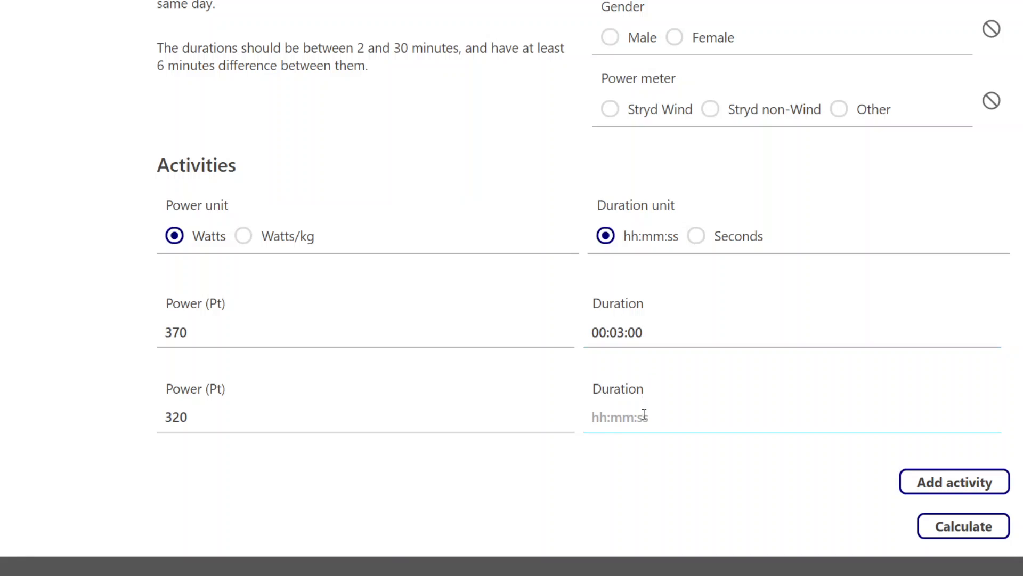
type("0:10:00")
Add a third, empty activity row below the two entered efforts.
key("Tab")
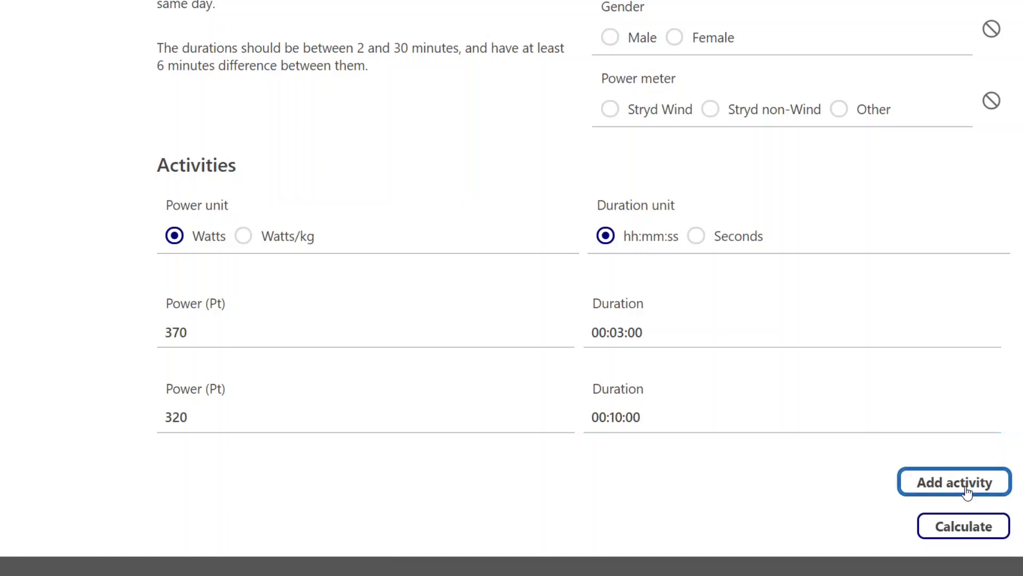
key("Return")
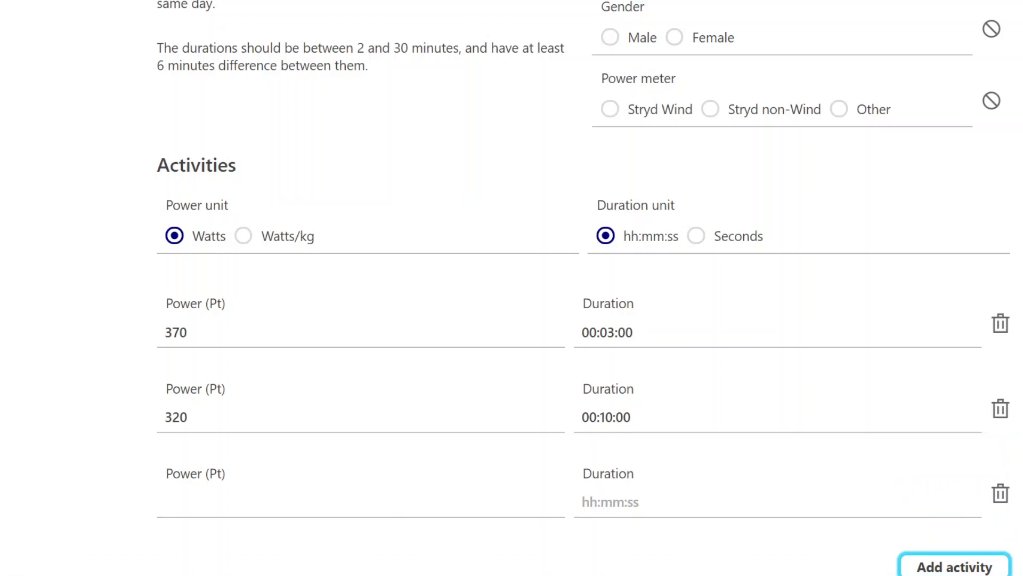
scroll(919, 527, "down", 3)
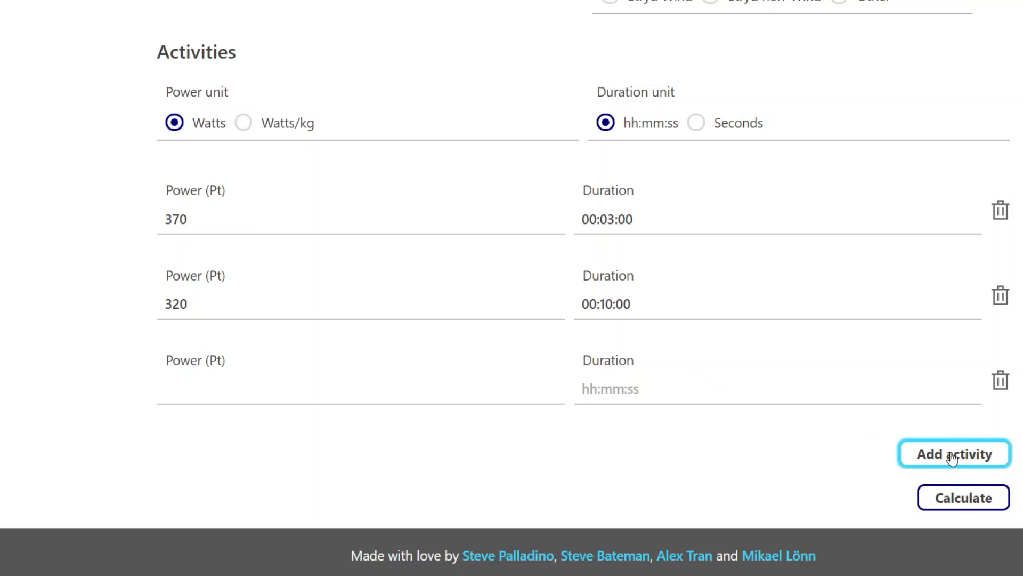
Calculate and review results: FTP/CP 298.57 W, RWC 12.858 kJ, R^2 100.00%.
left_click(971, 501)
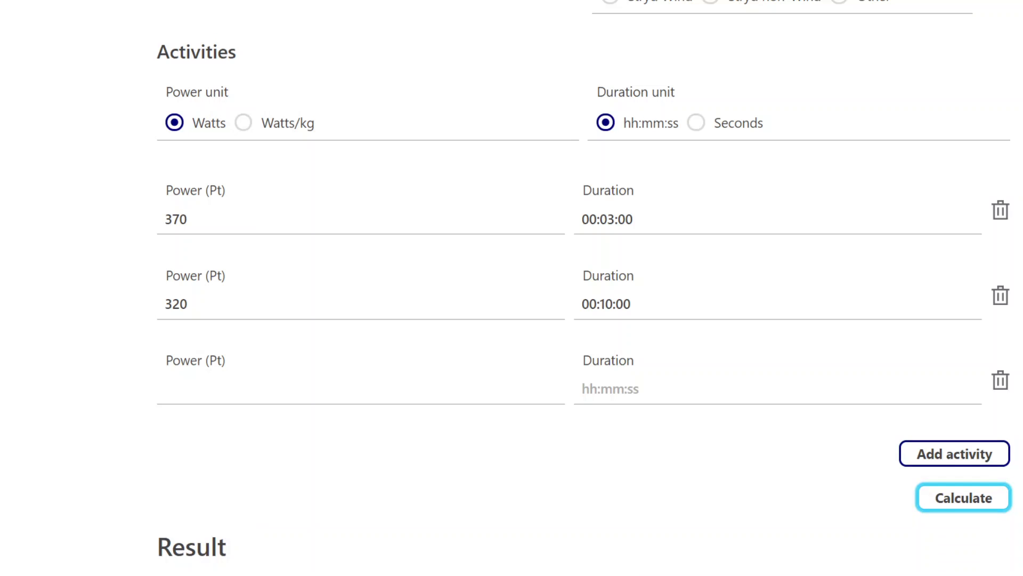
scroll(512, 288, "down", 5)
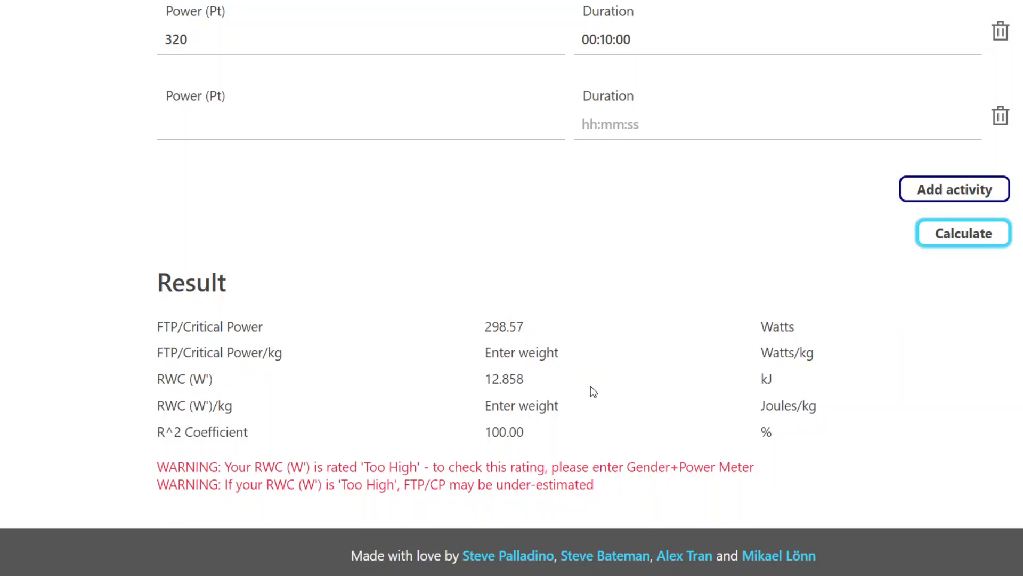
scroll(594, 392, "up", 2)
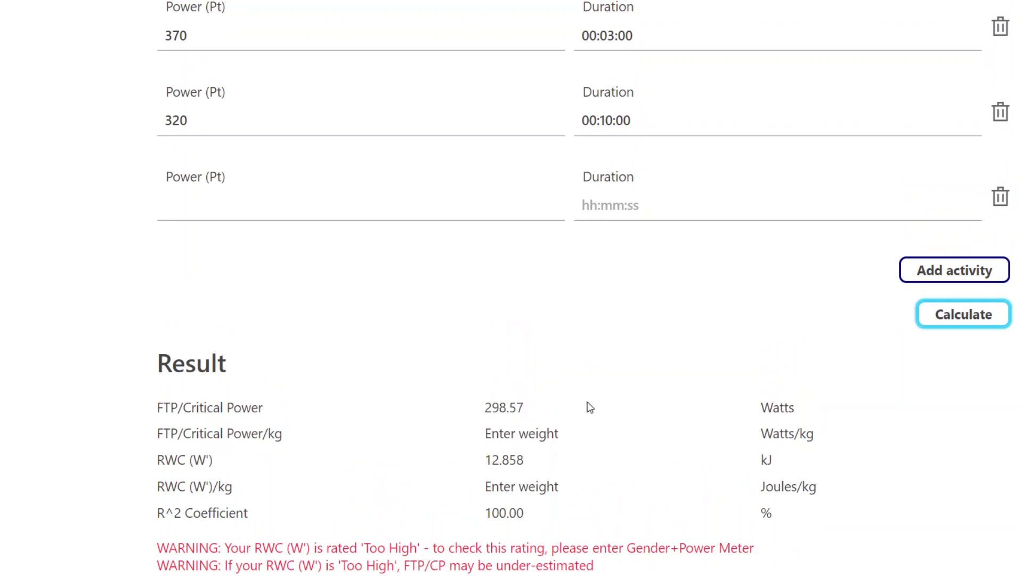
scroll(568, 366, "up", 1)
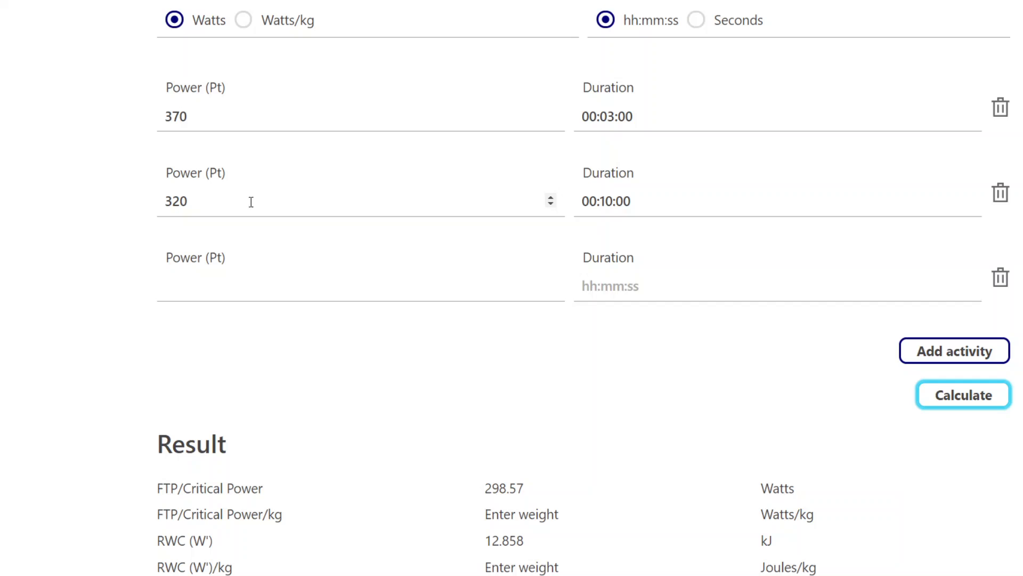
scroll(417, 189, "down", 2)
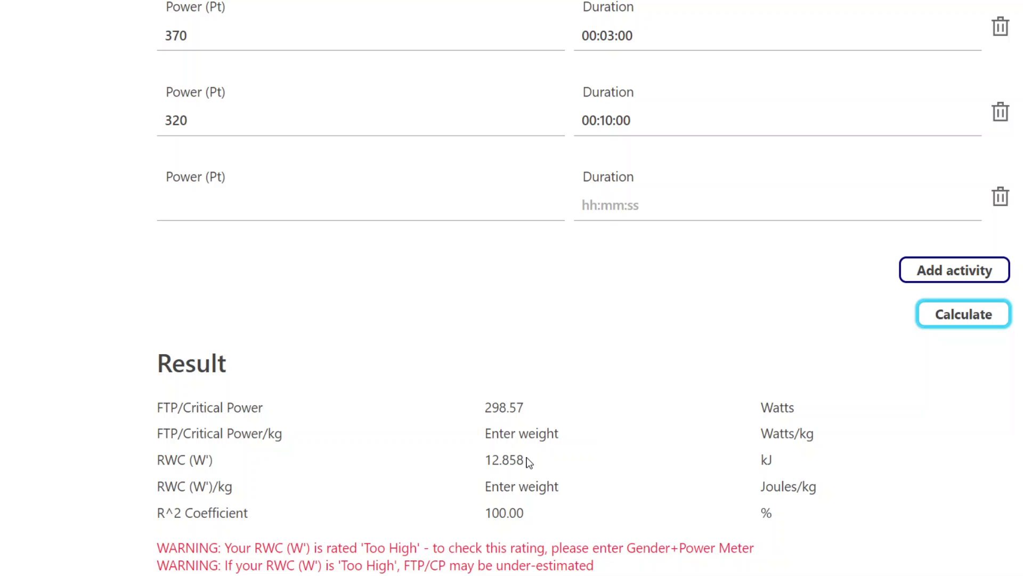
scroll(333, 114, "up", 1)
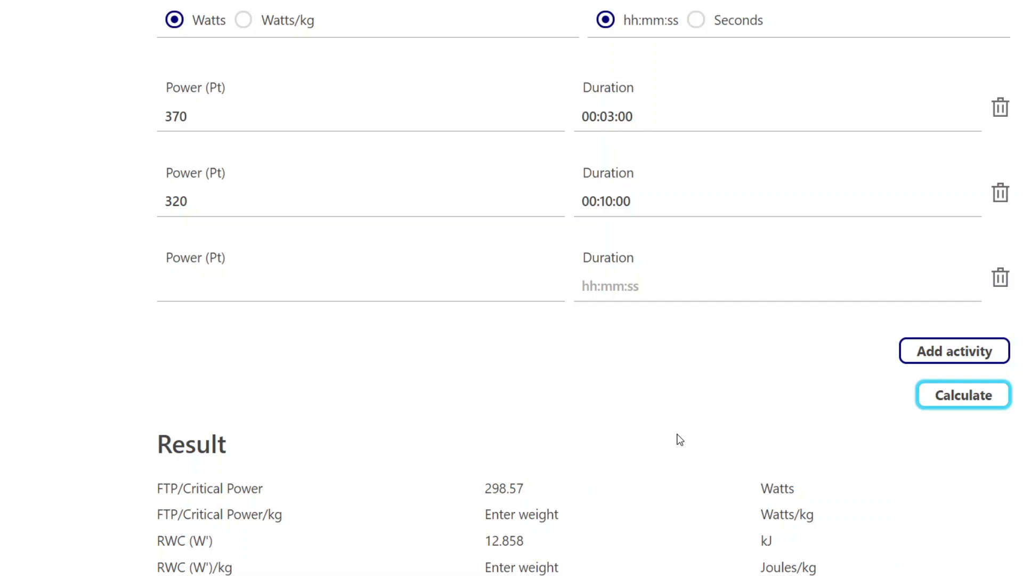
scroll(674, 435, "down", 1)
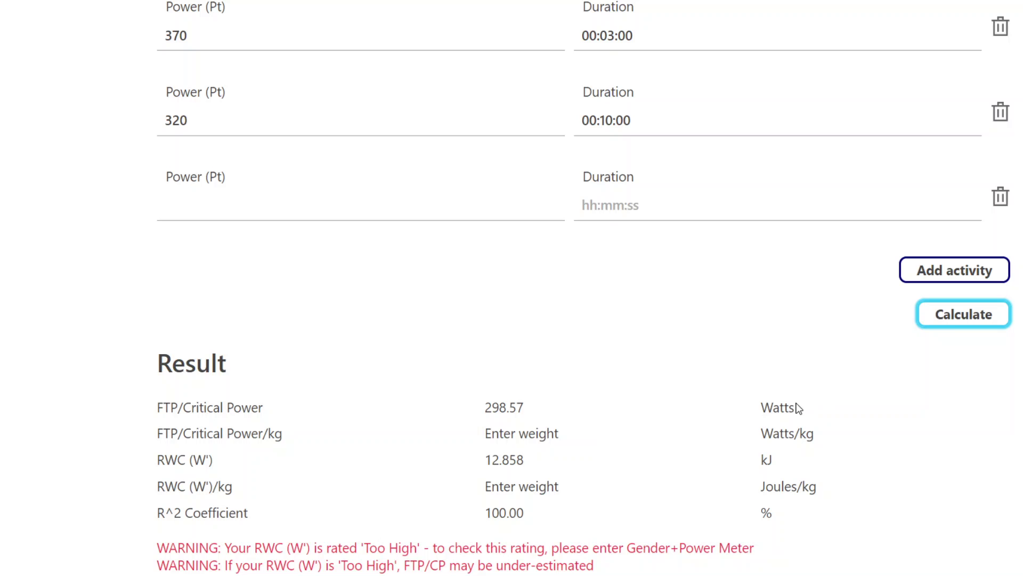
scroll(702, 433, "up", 1)
scroll(586, 484, "down", 3)
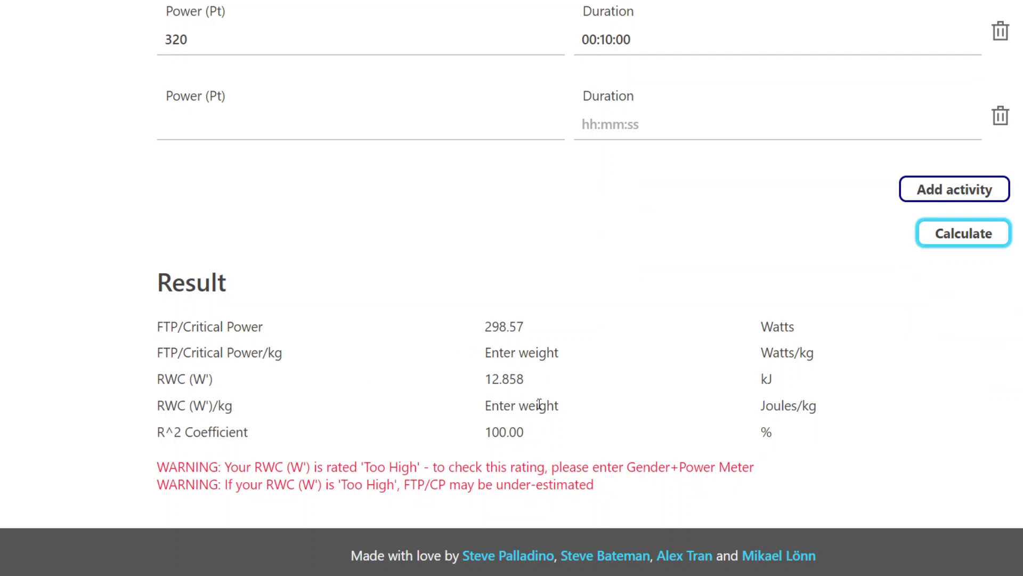
scroll(687, 394, "up", 9)
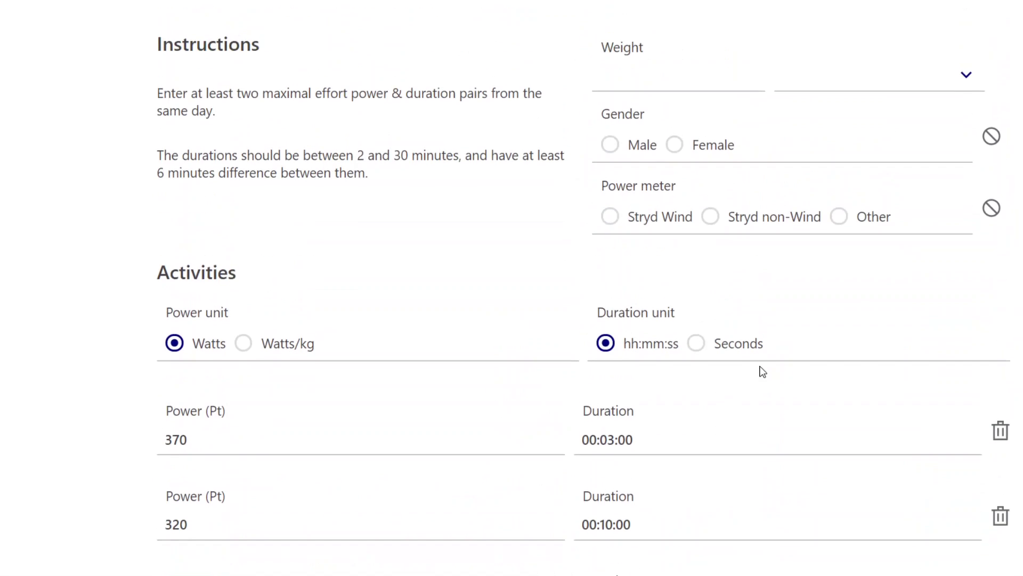
scroll(763, 372, "up", 1)
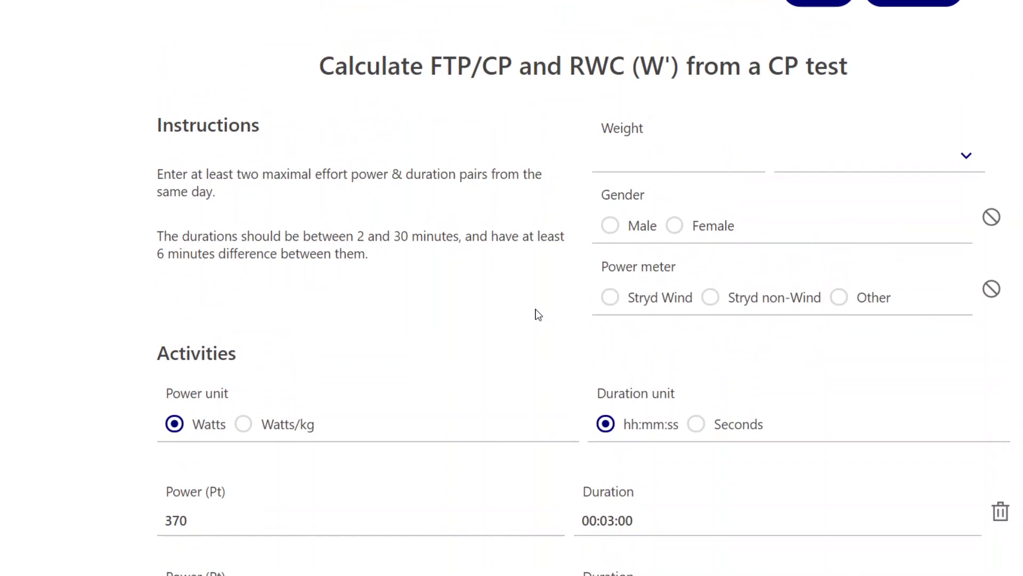
scroll(523, 319, "down", 4)
scroll(493, 386, "down", 4)
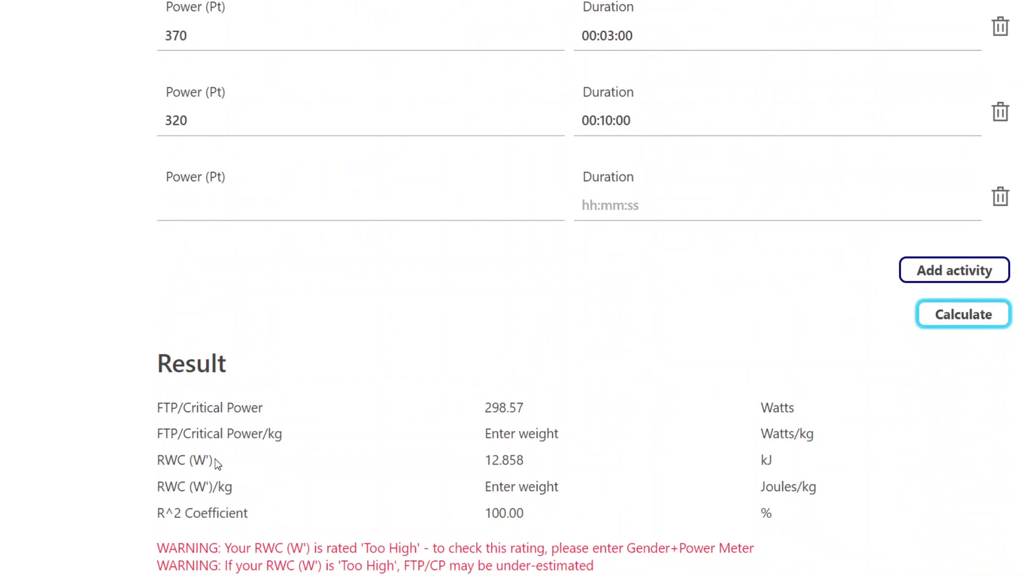
scroll(665, 462, "up", 1)
scroll(664, 464, "up", 7)
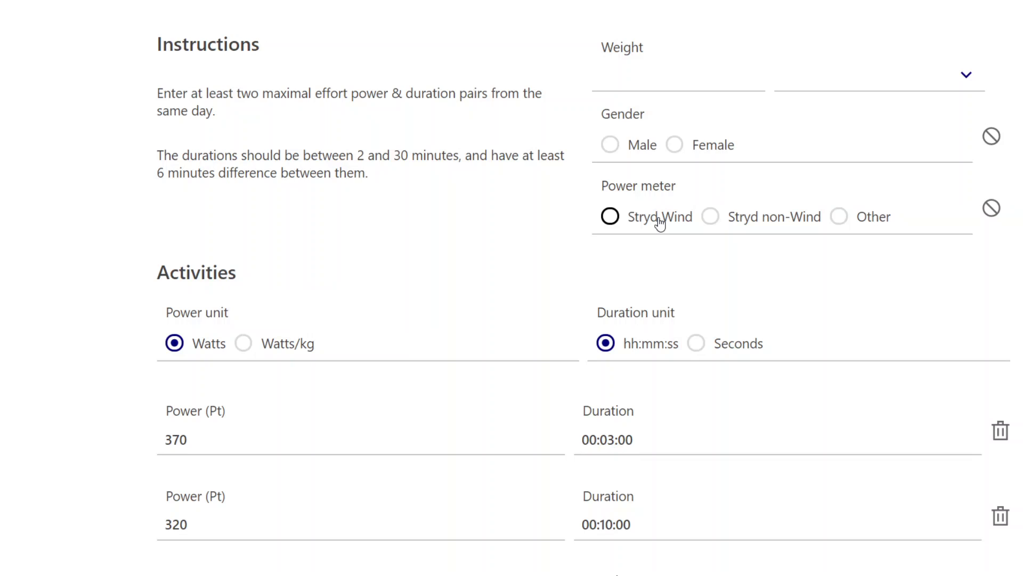
Set the athlete's gender to Male and the power meter to Stryd Wind.
left_click(610, 217)
left_click(610, 145)
scroll(480, 254, "down", 4)
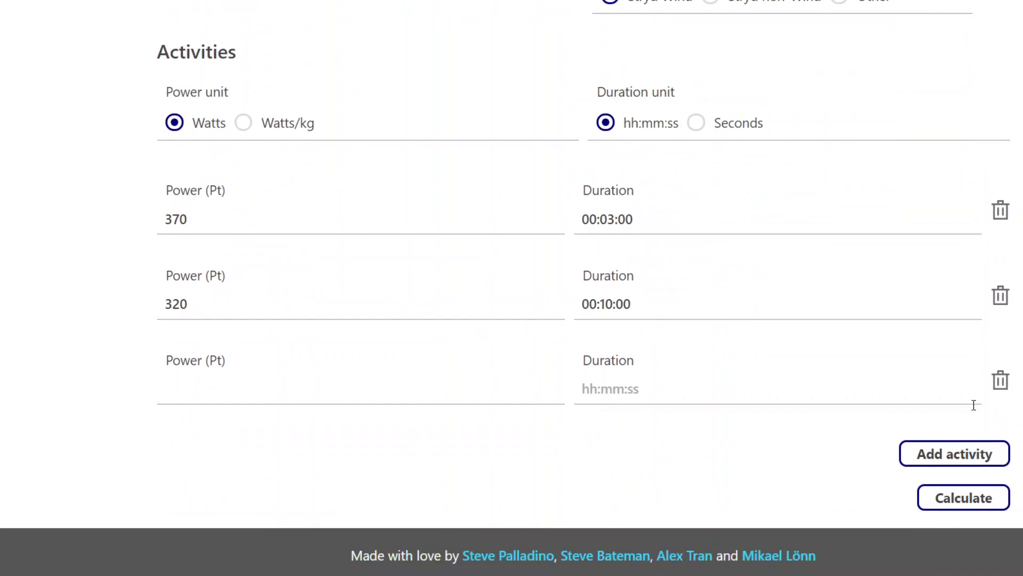
Recalculate the results with gender and power meter set, and review them.
left_click(975, 511)
scroll(809, 352, "down", 4)
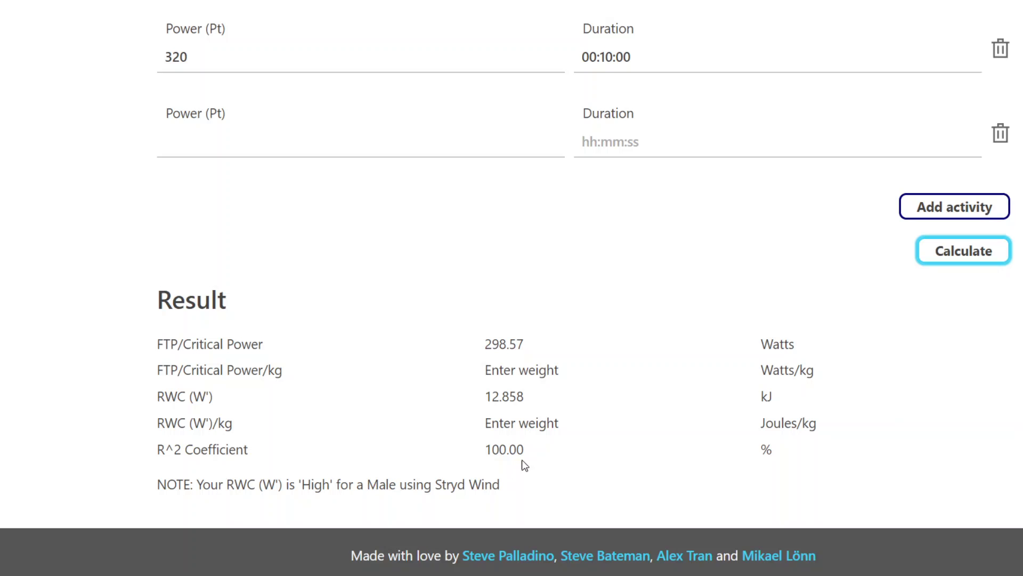
scroll(522, 460, "up", 9)
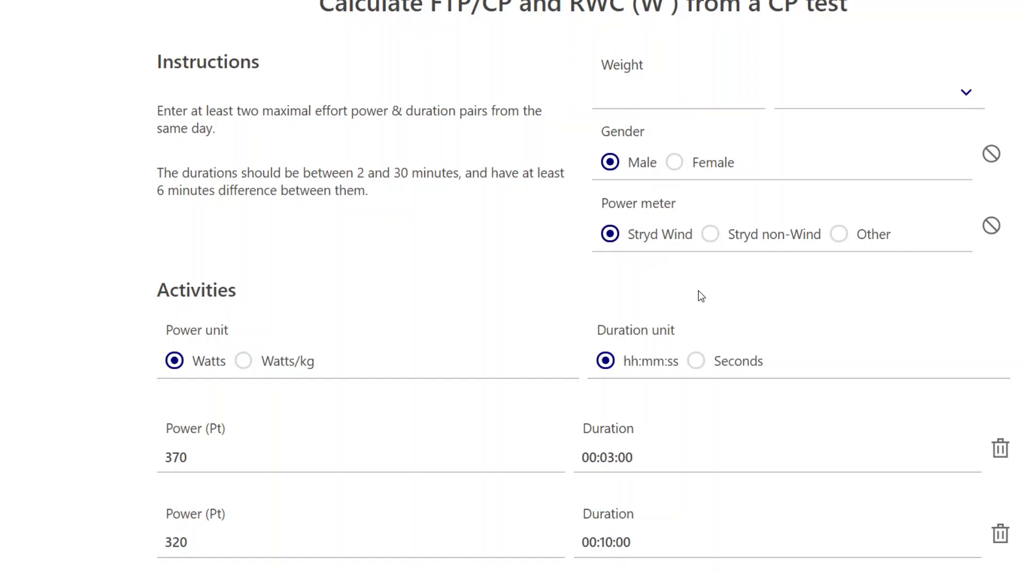
scroll(845, 274, "down", 5)
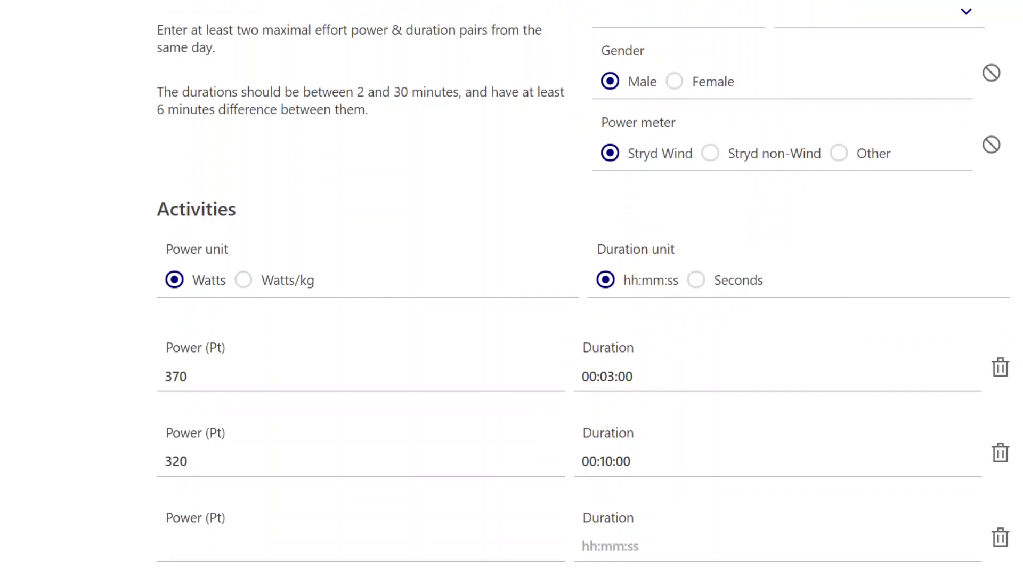
scroll(512, 288, "down", 2)
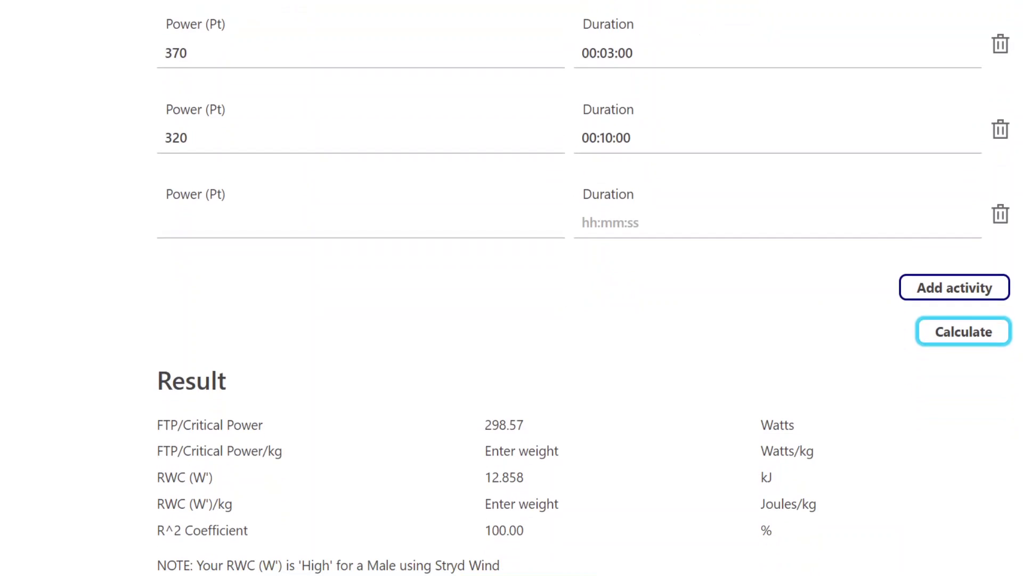
scroll(512, 287, "up", 8)
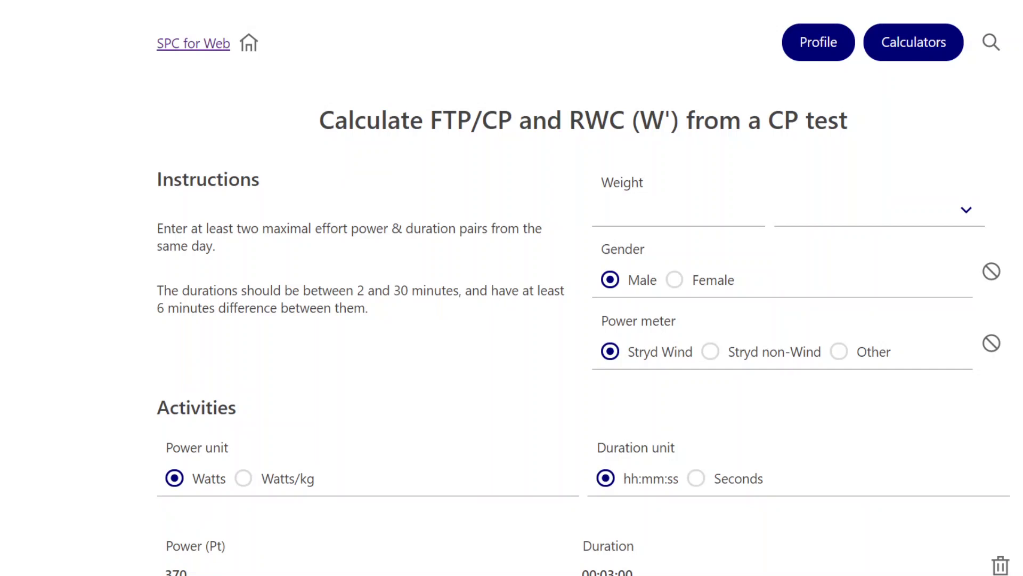
On the Profile page, enter the athlete's name, weight 70 and FTP/CP 300.
left_click(818, 51)
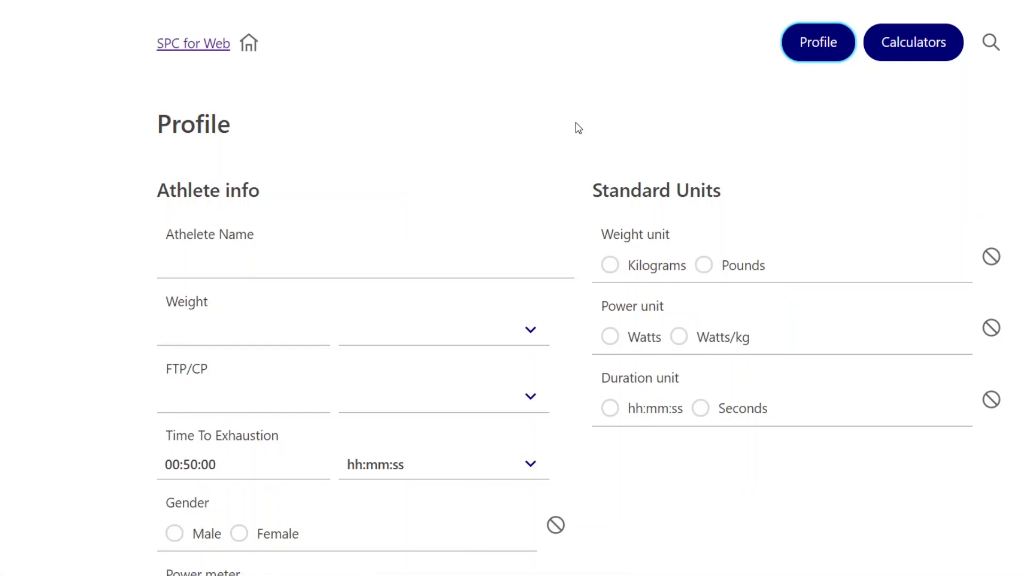
left_click(199, 256)
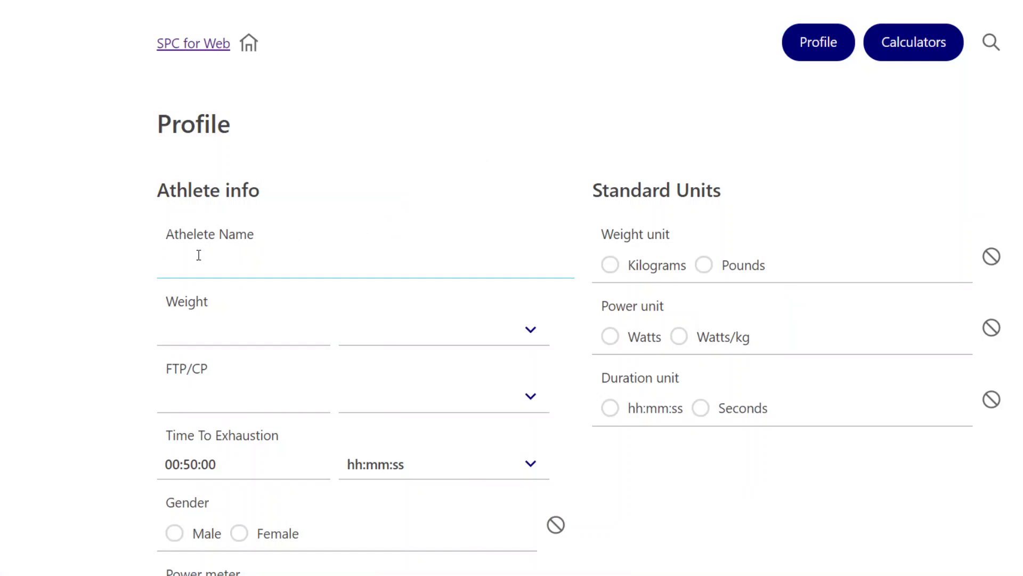
type("Steve Palladino")
left_click(206, 327)
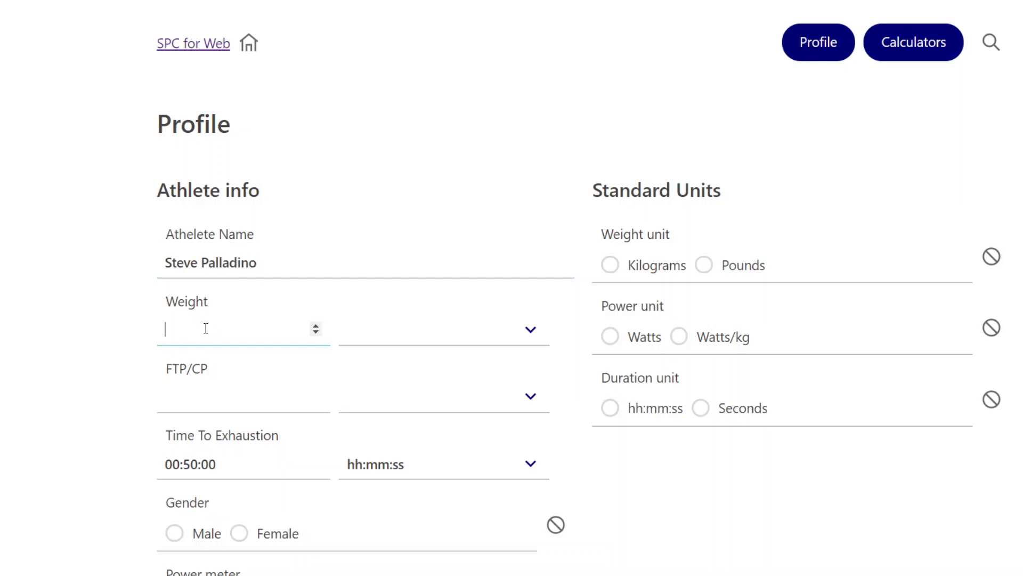
type("70")
left_click(206, 403)
type("300")
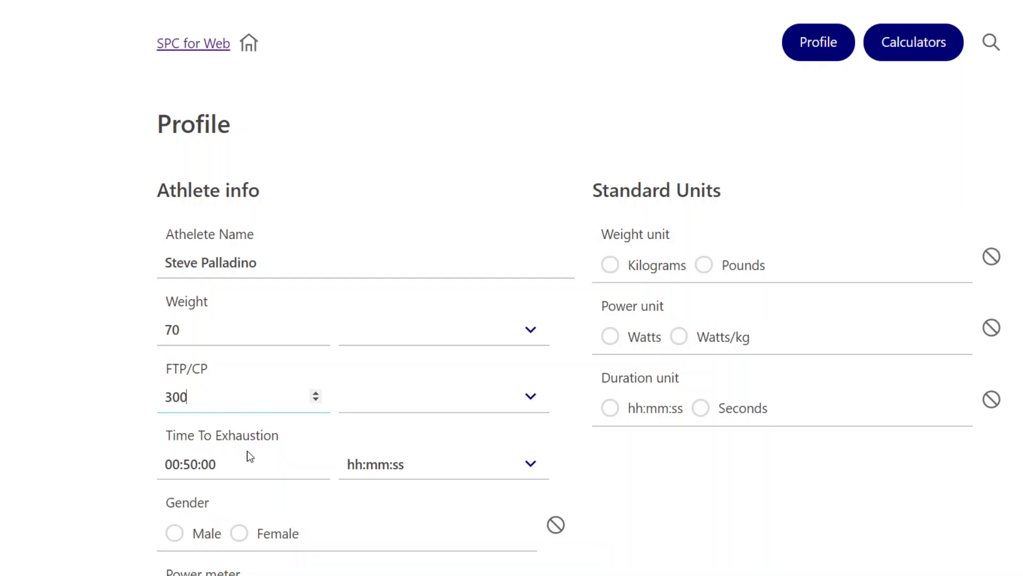
scroll(291, 429, "down", 3)
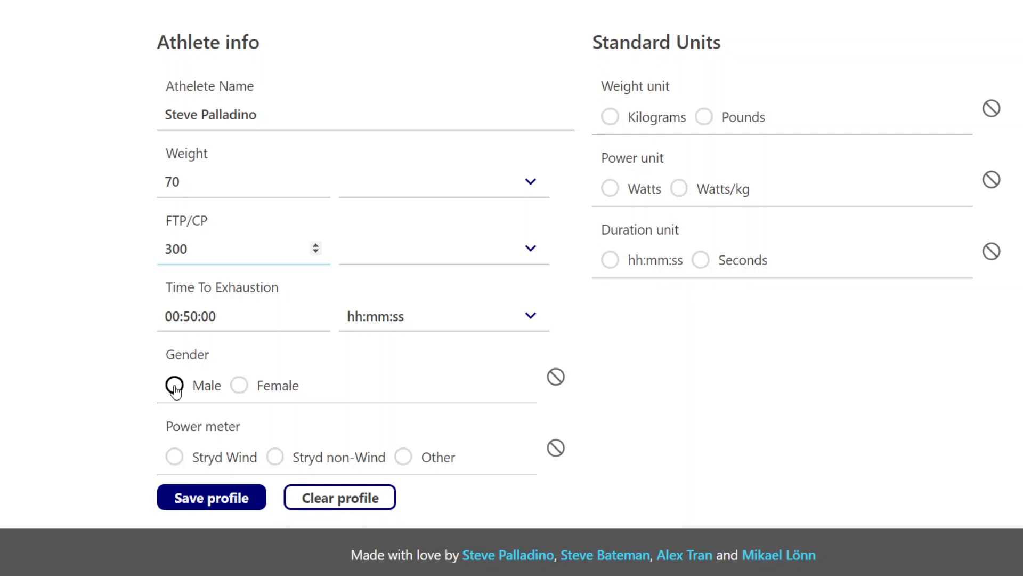
Set the profile to Male, Stryd Wind, Kilograms and Watts, and save it.
left_click(177, 392)
left_click(200, 457)
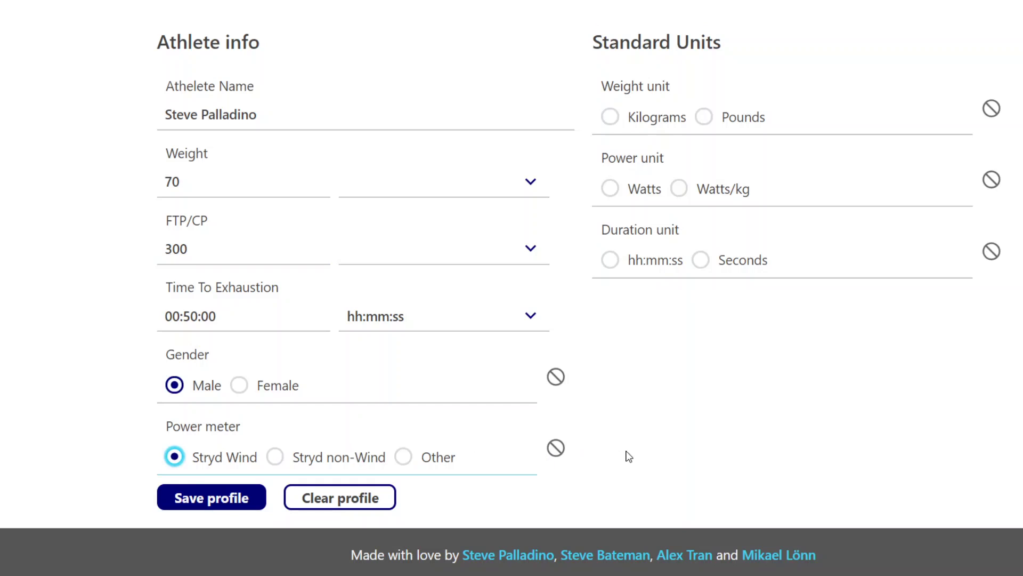
left_click(625, 122)
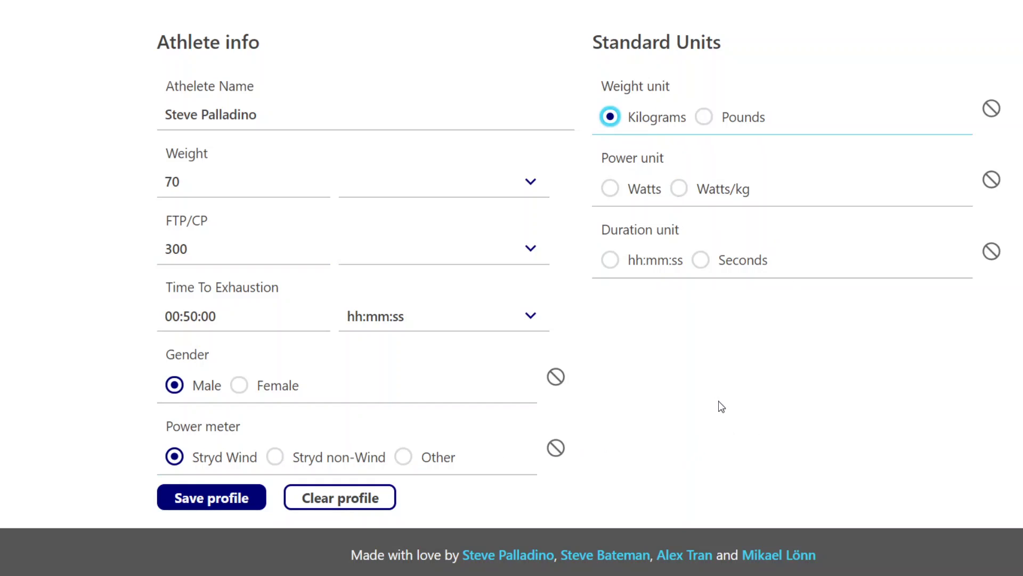
left_click(611, 191)
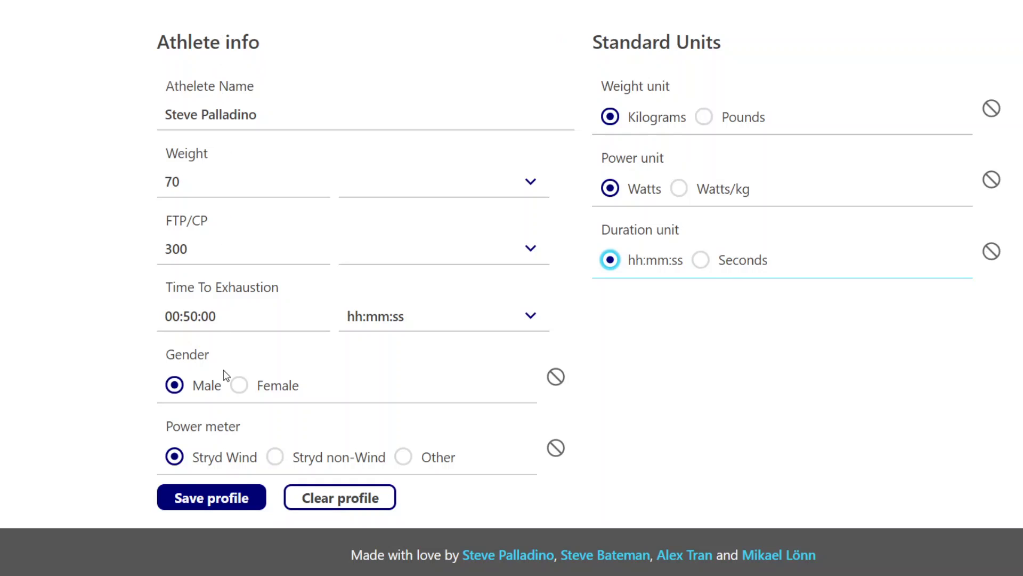
left_click(207, 502)
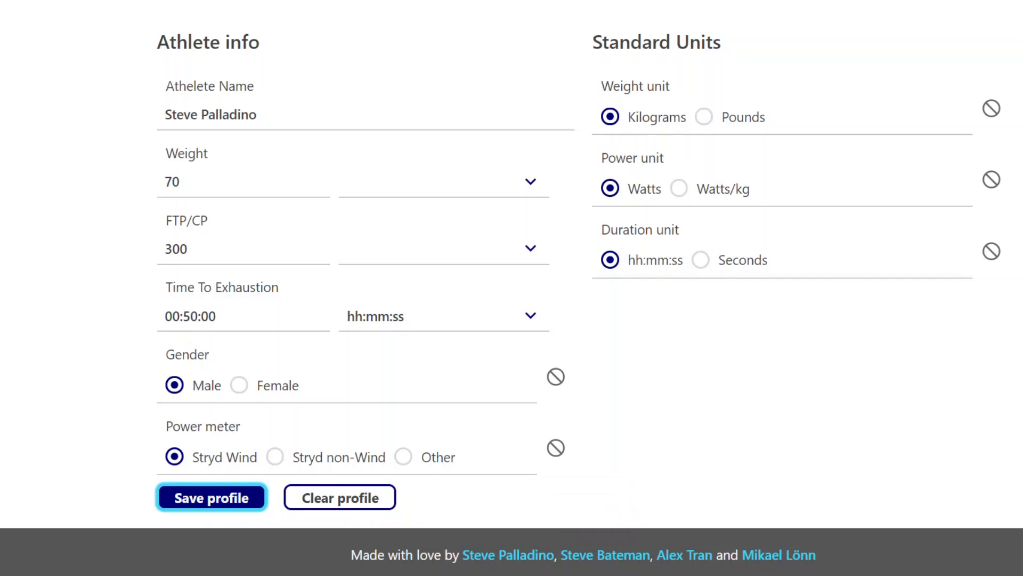
scroll(512, 287, "up", 3)
Reopen the CP-test calculator, now prefilled with 70 Kilograms, Male and Stryd Wind.
left_click(941, 49)
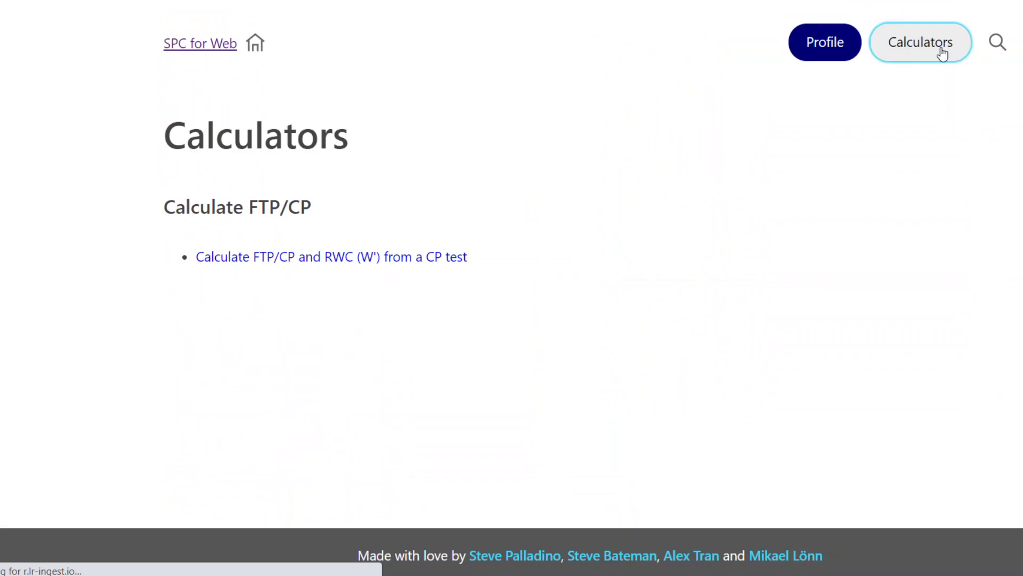
left_click(329, 266)
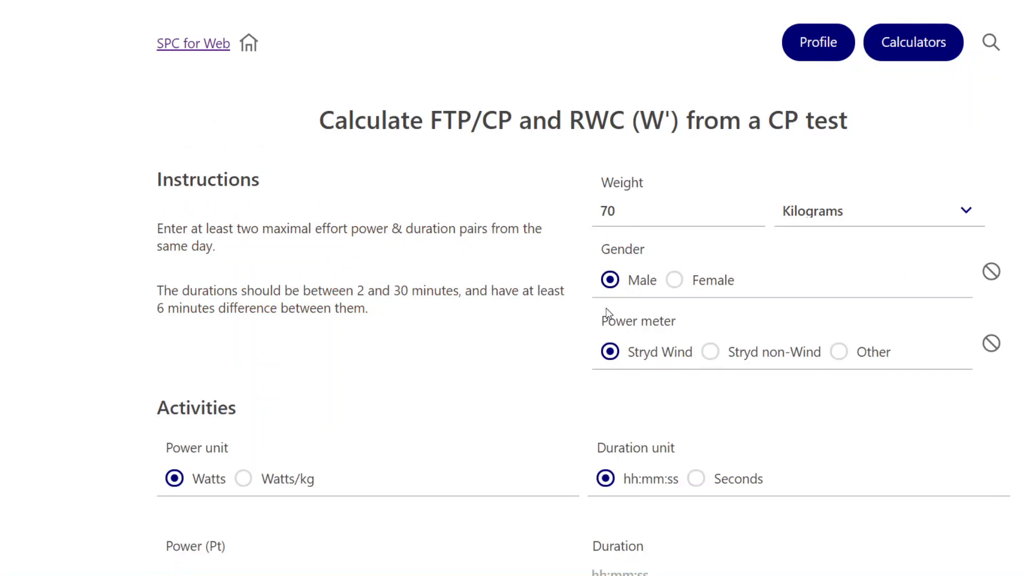
scroll(740, 375, "down", 3)
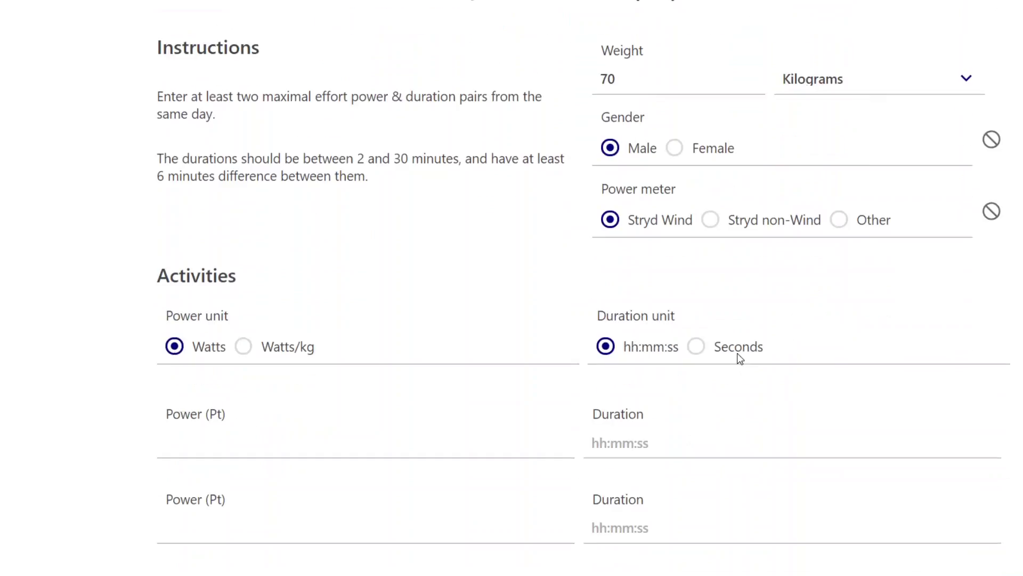
scroll(626, 268, "down", 2)
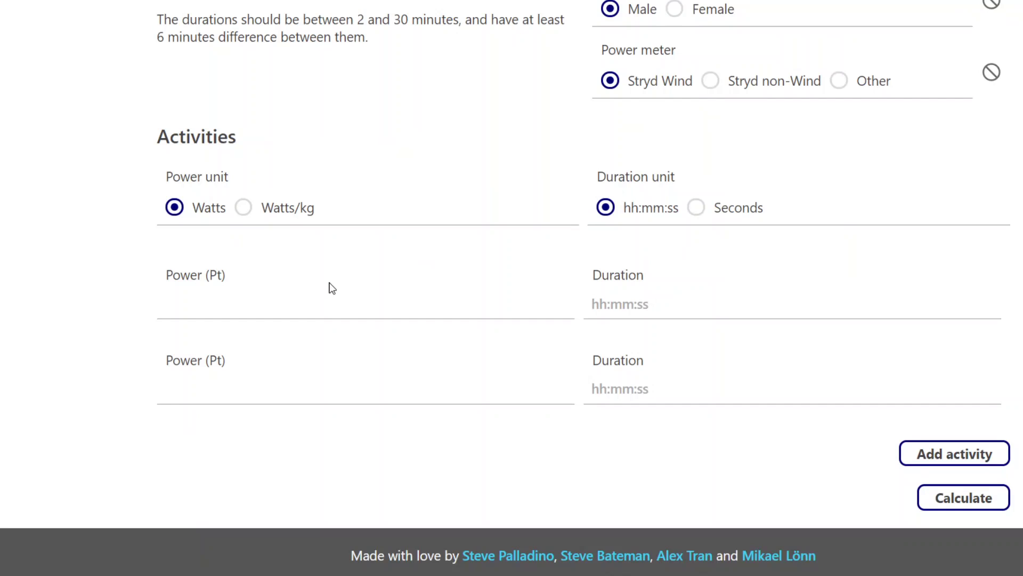
Enter the first effort as 370 W for 0:3:00.
left_click(222, 305)
type("70")
key("BackSpace")
key("BackSpace")
type("370")
left_click(614, 313)
type("0:3:00")
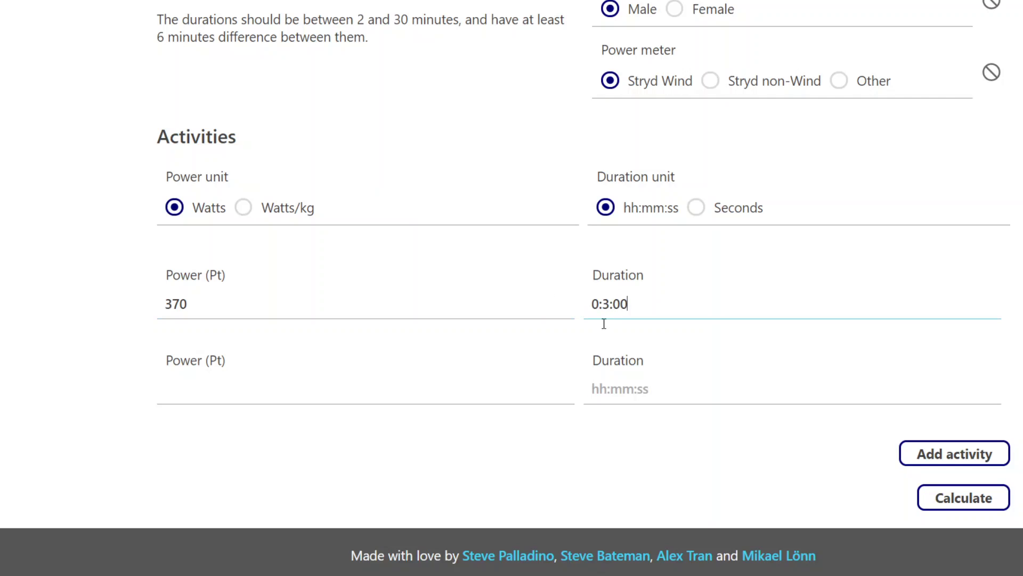
Enter the second effort as 320 W for 0:10:00 and calculate the results.
left_click(251, 379)
type("320")
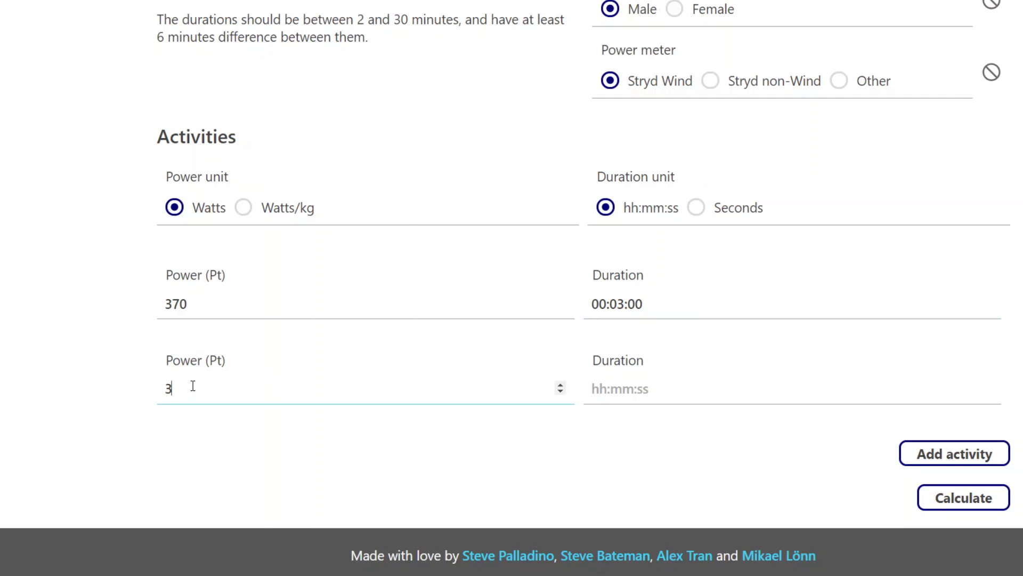
left_click(627, 383)
type("0:")
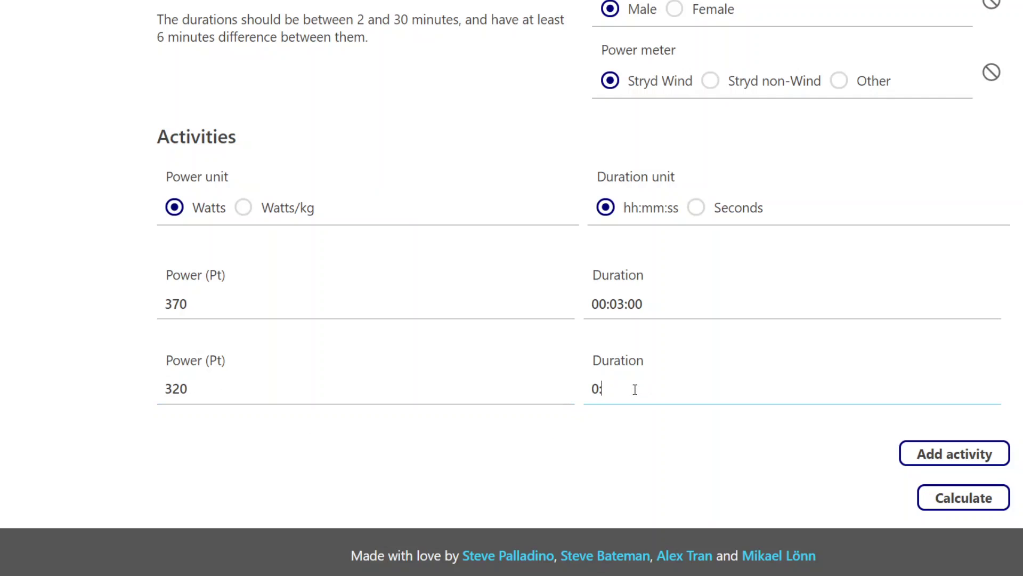
type("10:00")
left_click(945, 512)
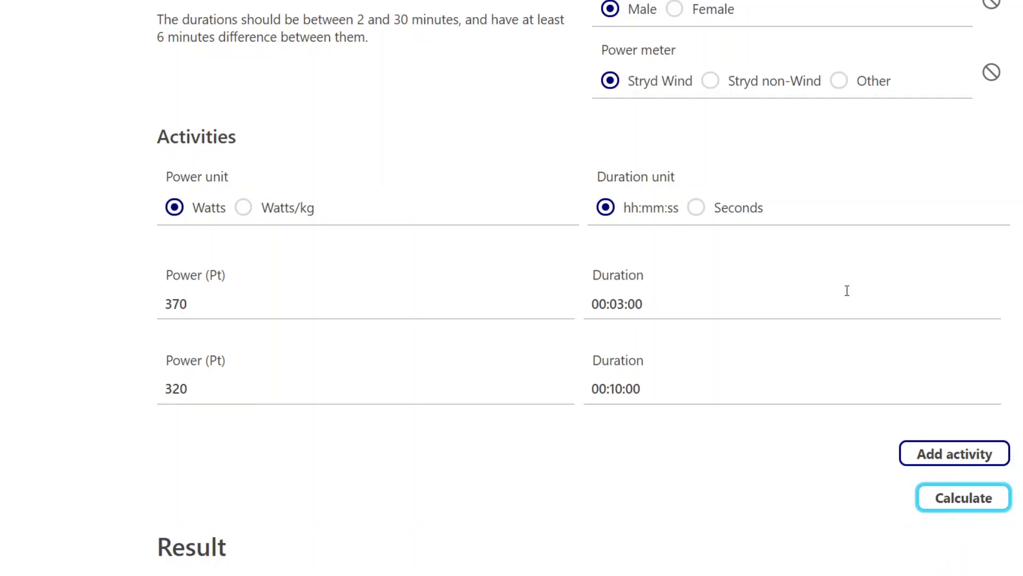
scroll(719, 373, "down", 5)
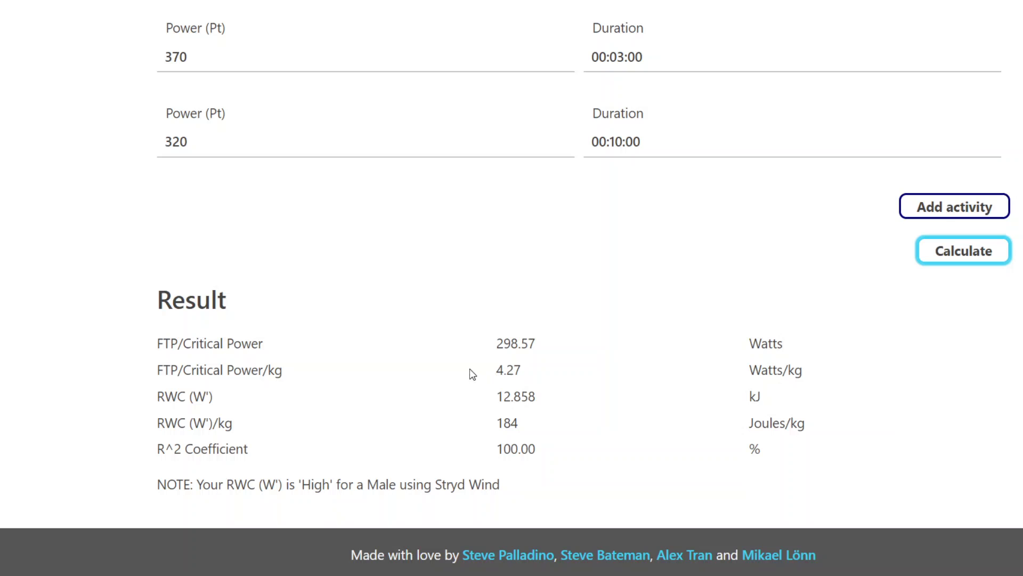
scroll(640, 363, "up", 9)
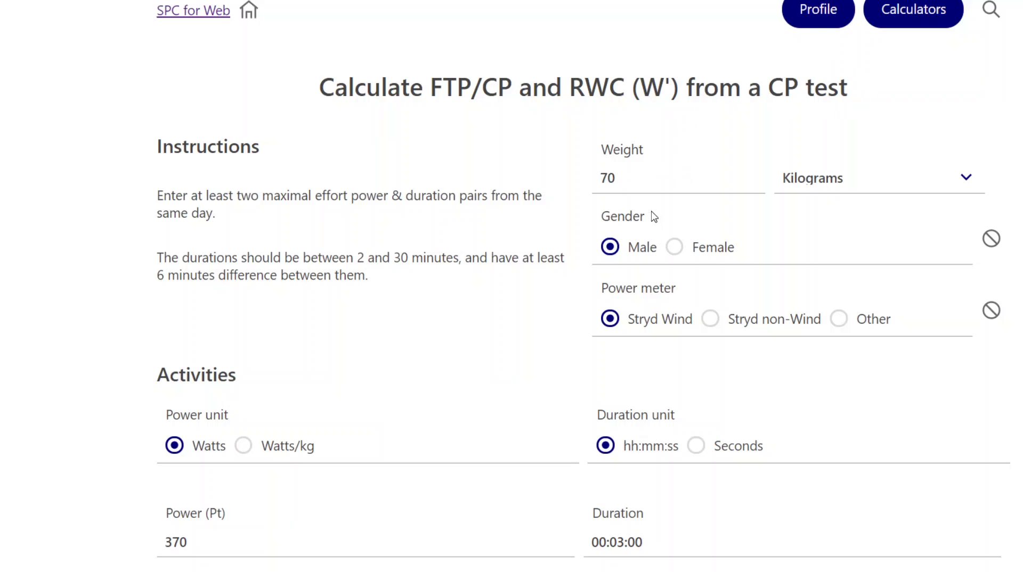
scroll(674, 169, "down", 1)
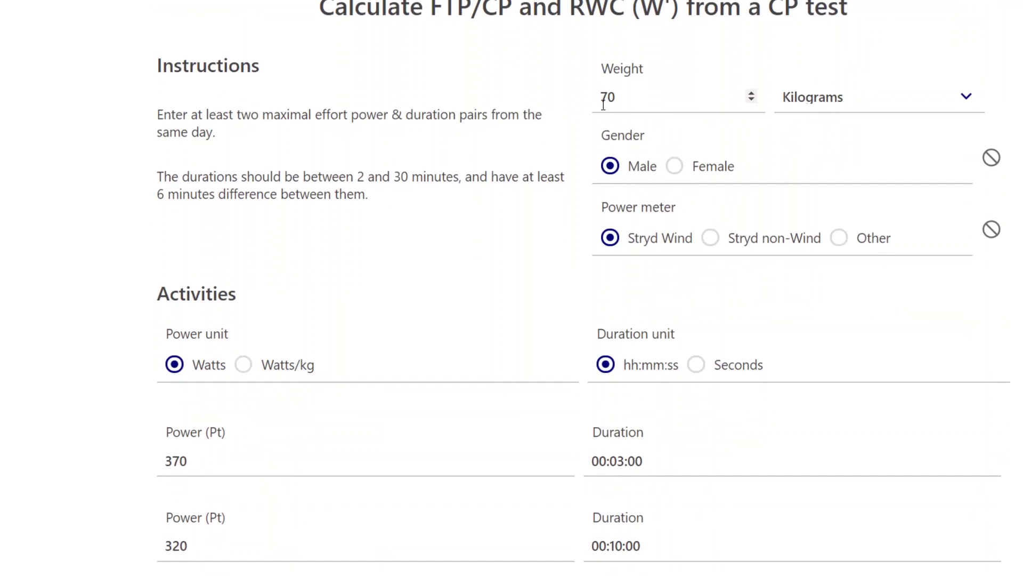
scroll(792, 345, "down", 5)
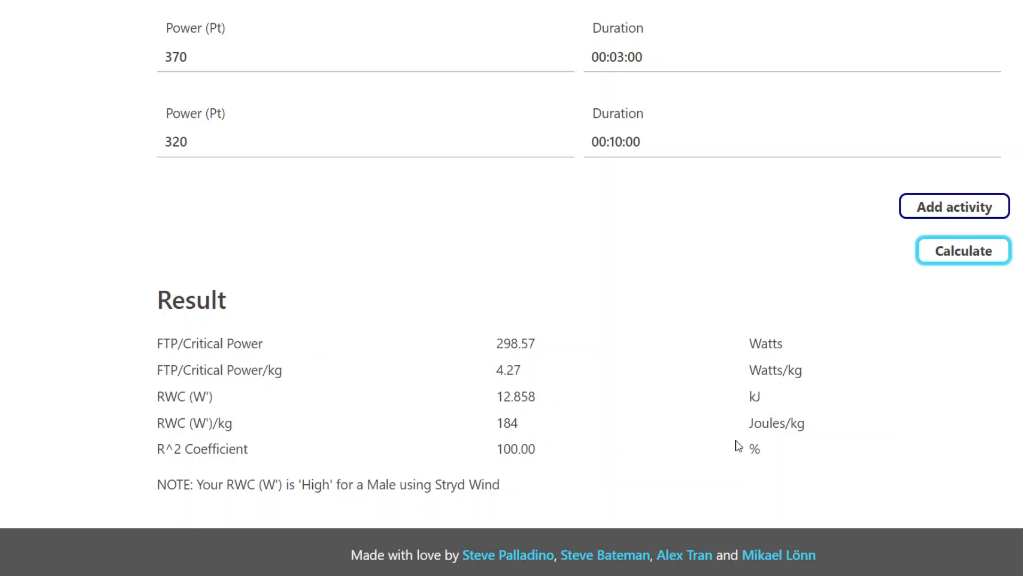
scroll(928, 404, "up", 10)
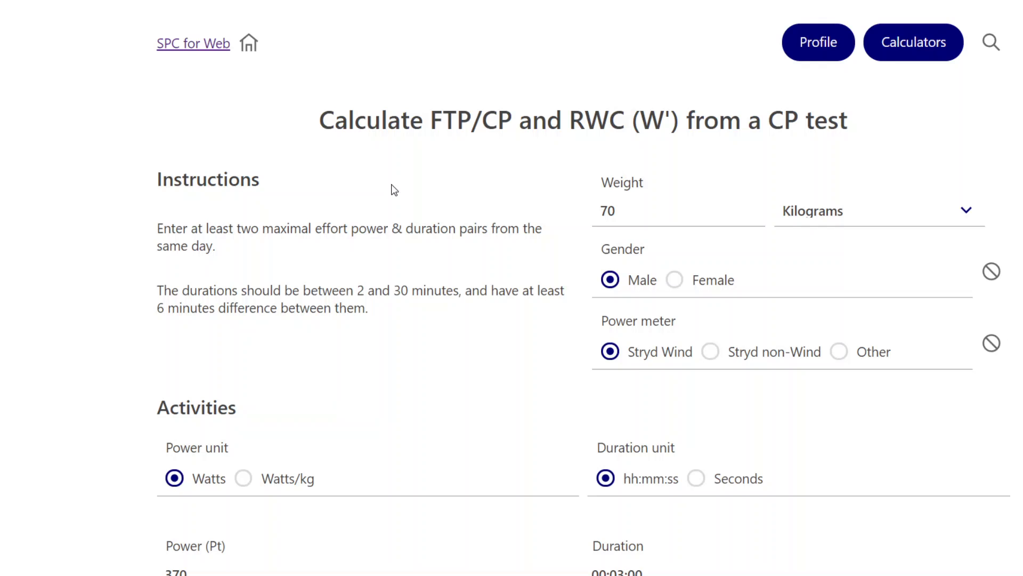
Return to the SPCw home page and go to the Calculators list.
left_click(176, 48)
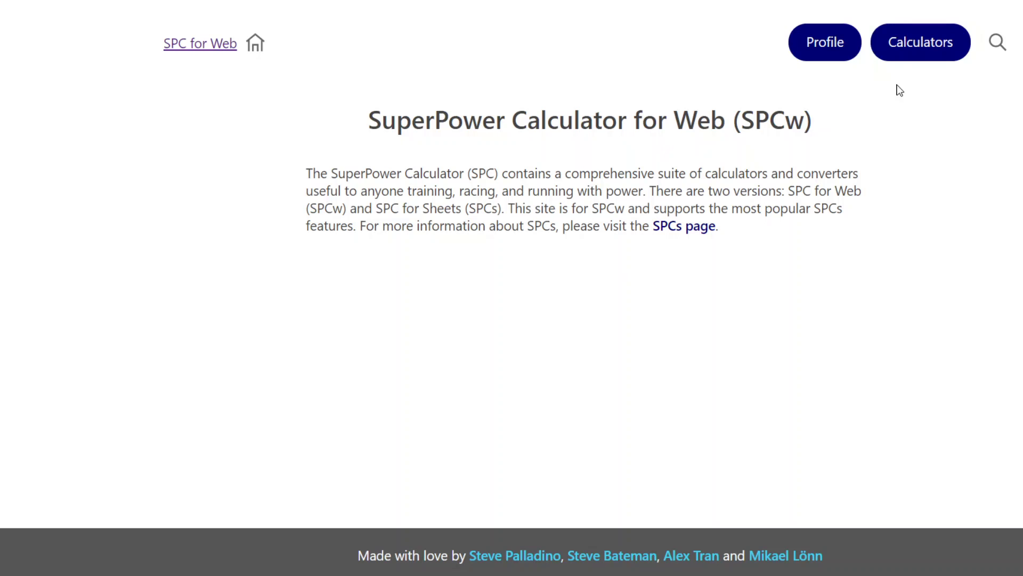
left_click(916, 46)
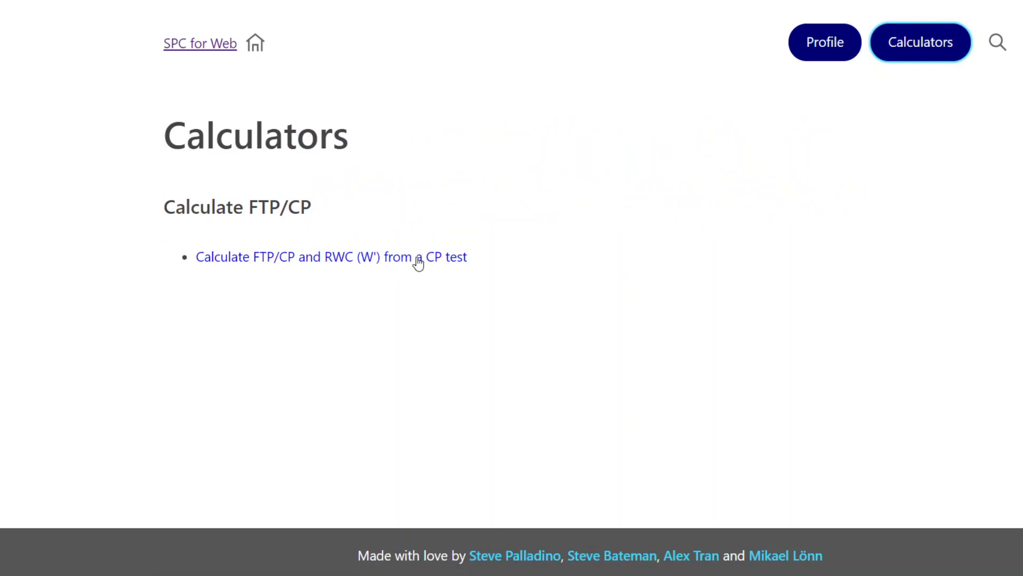